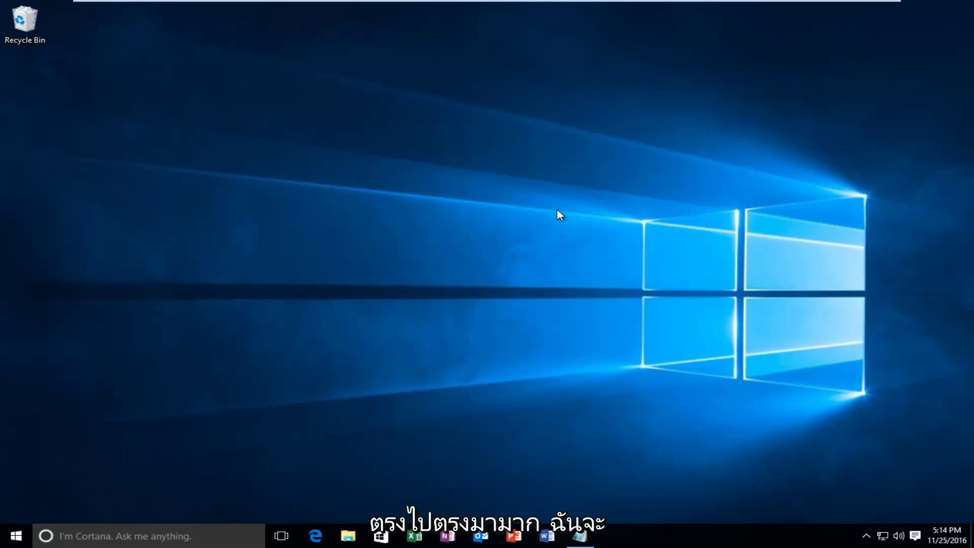
Step: Restore the untitled registry-script Notepad window and centre it, dismissing the launcher and context menu
click(579, 536)
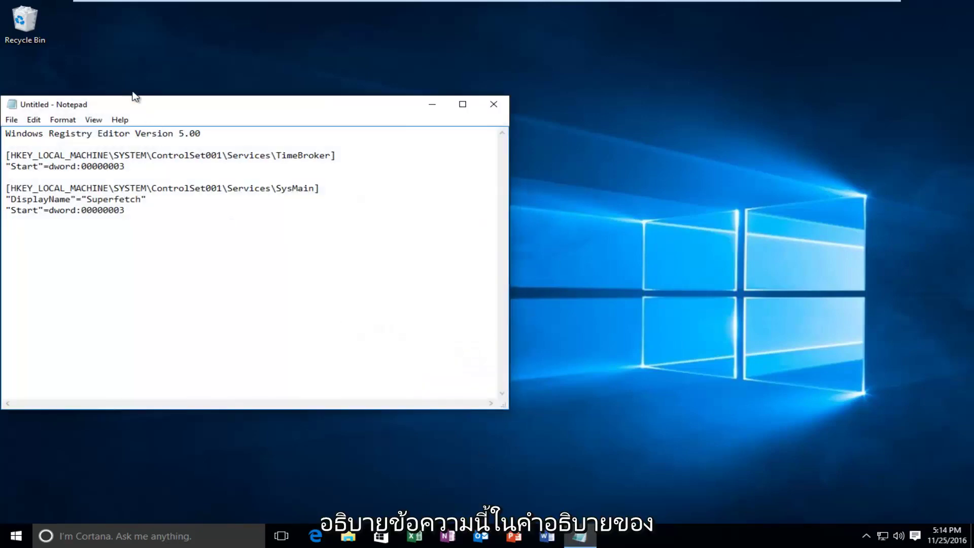
drag(145, 105, 394, 112)
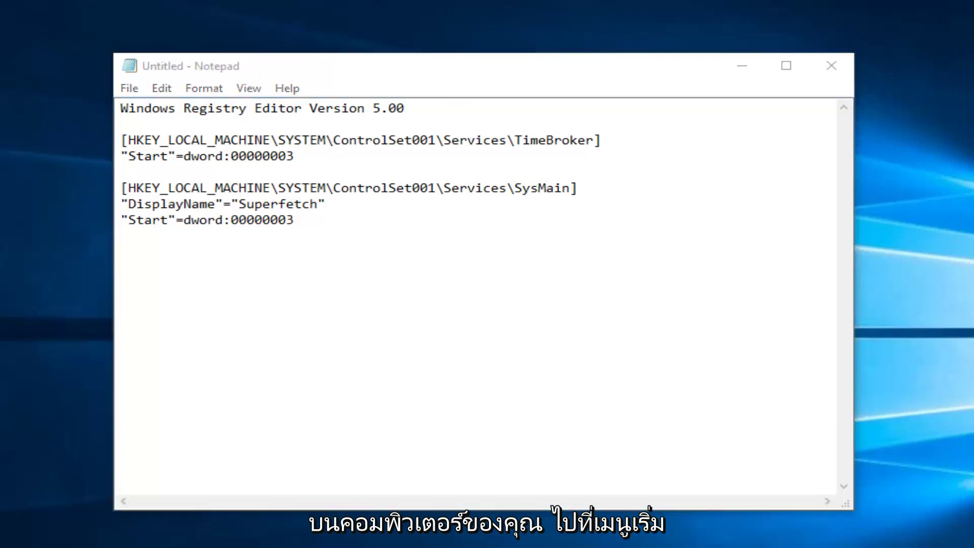
key(super)
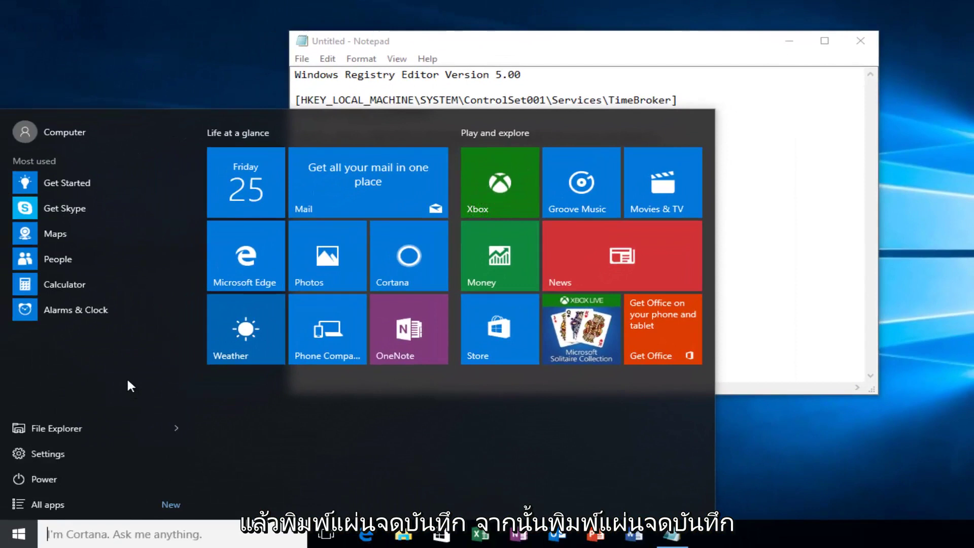
text(notepad)
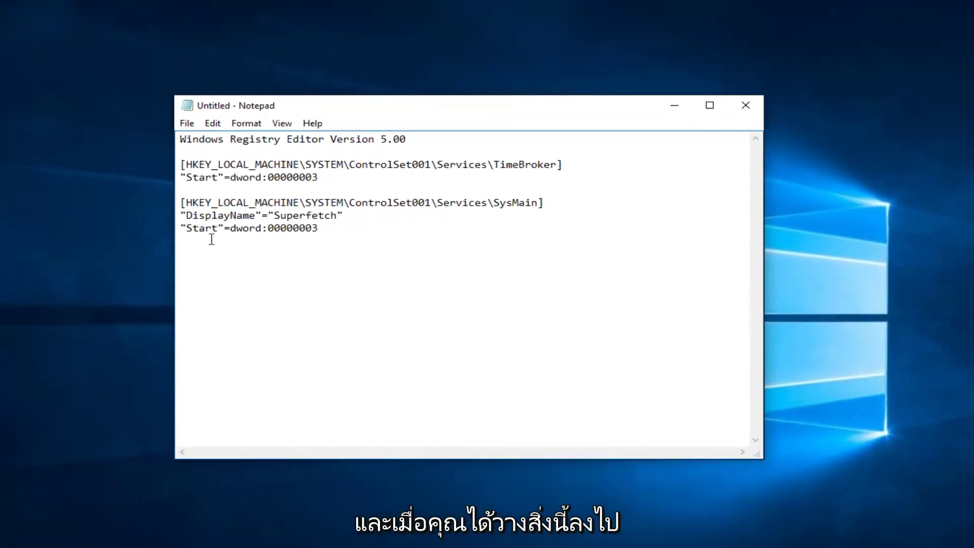
right_click(431, 285)
click(383, 268)
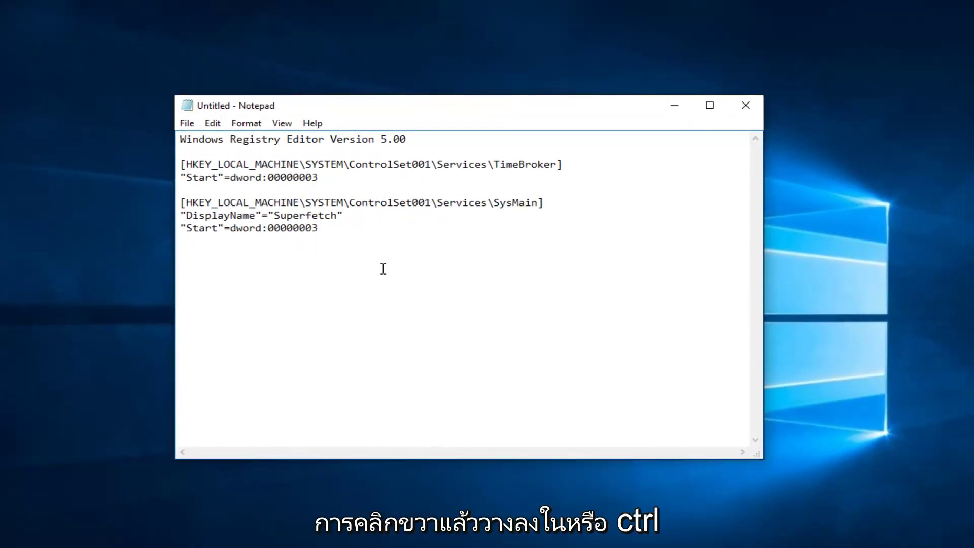
Step: Start Save As with file type All Files, ready to name the file fixfile.reg
click(189, 127)
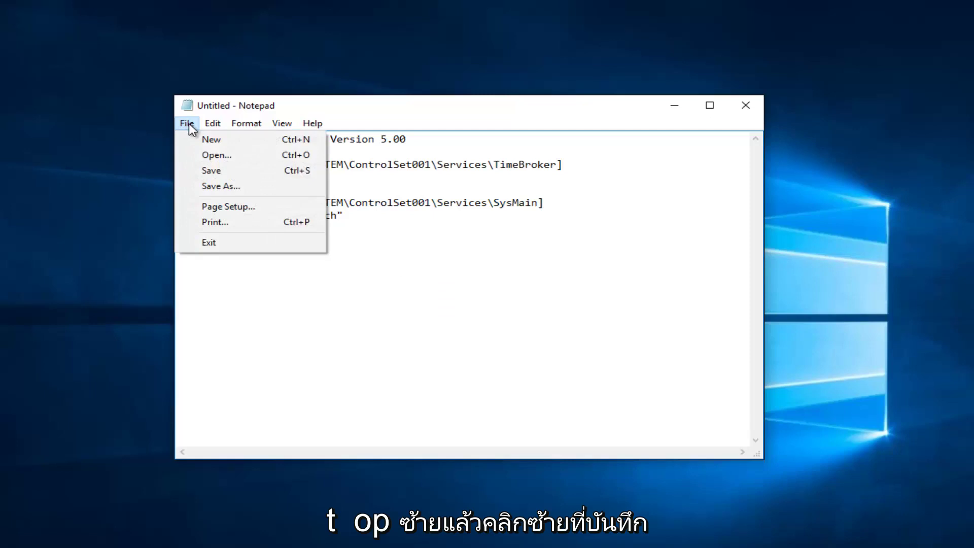
click(216, 191)
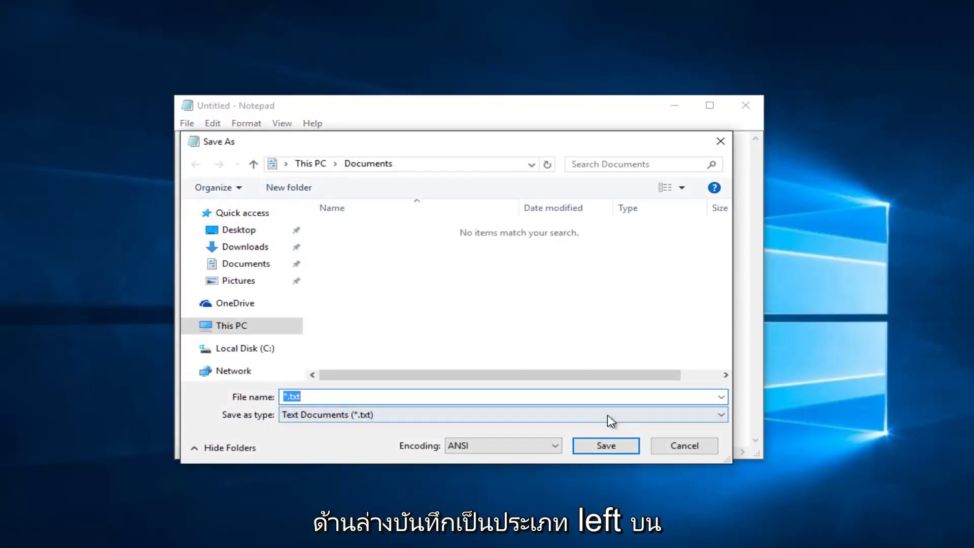
click(722, 418)
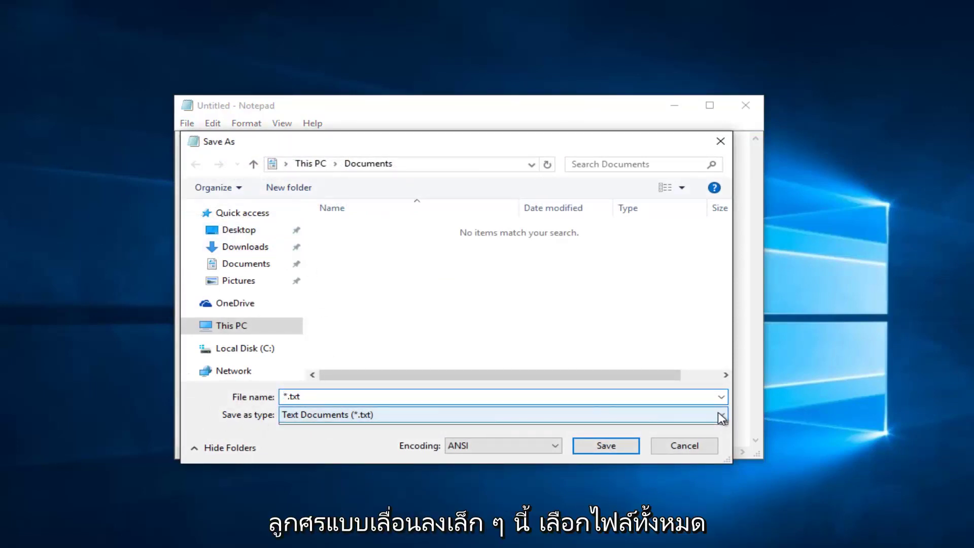
click(323, 441)
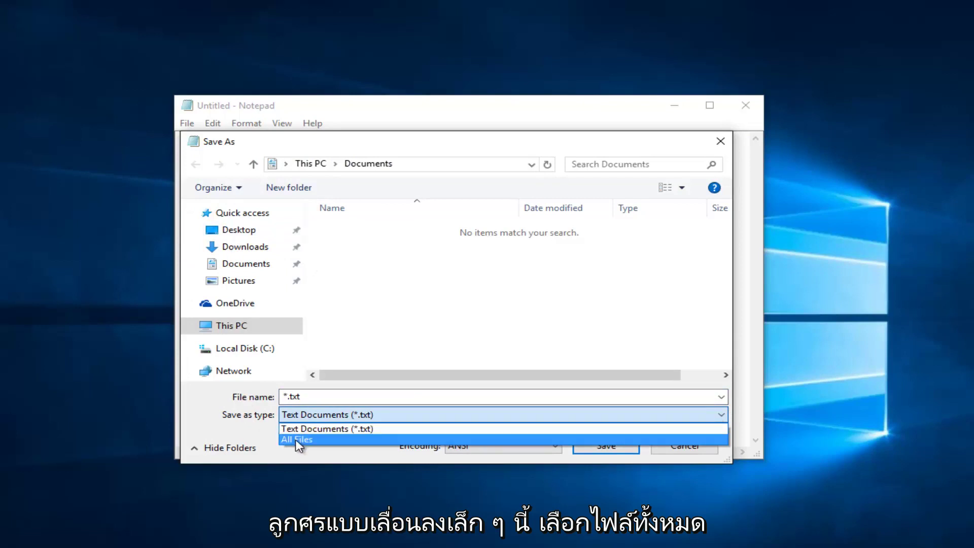
click(290, 396)
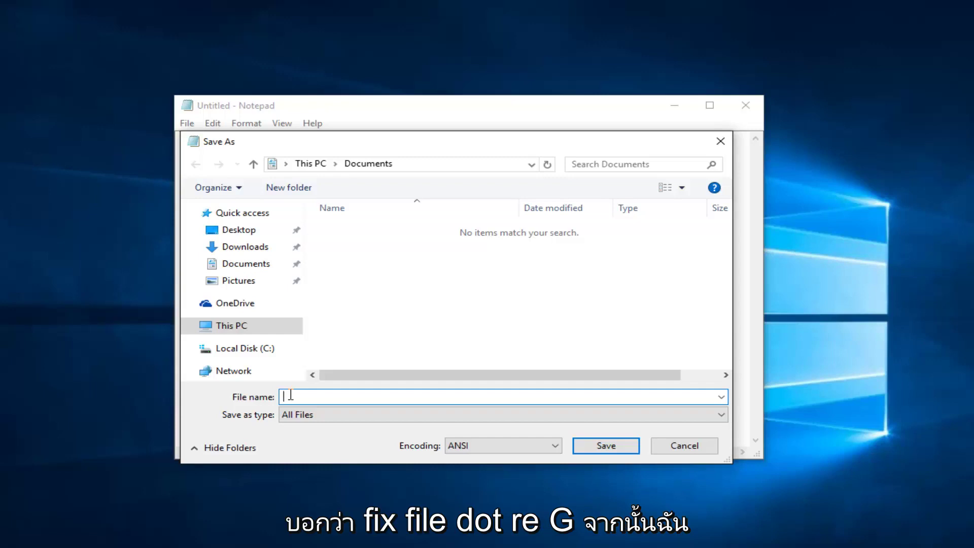
text(fixfile)
text(.re)
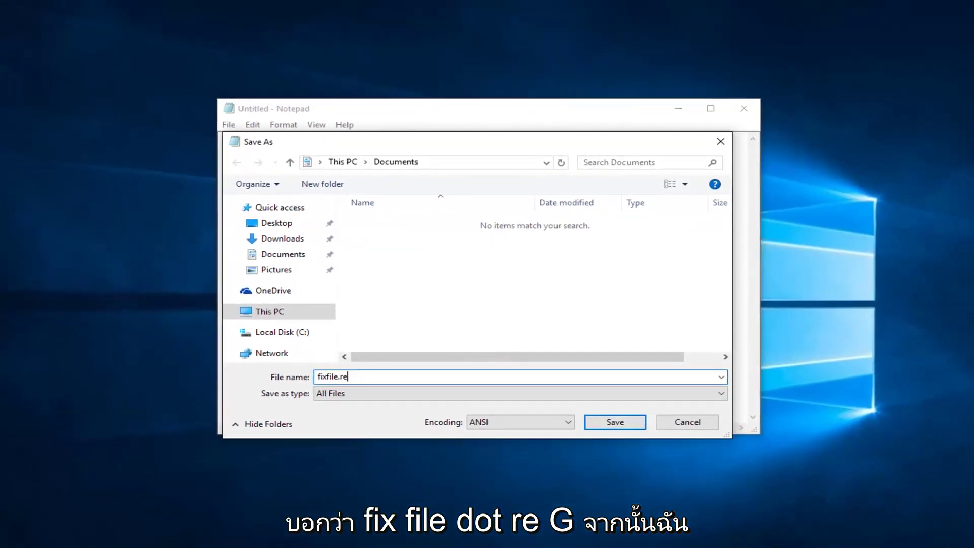
text(g)
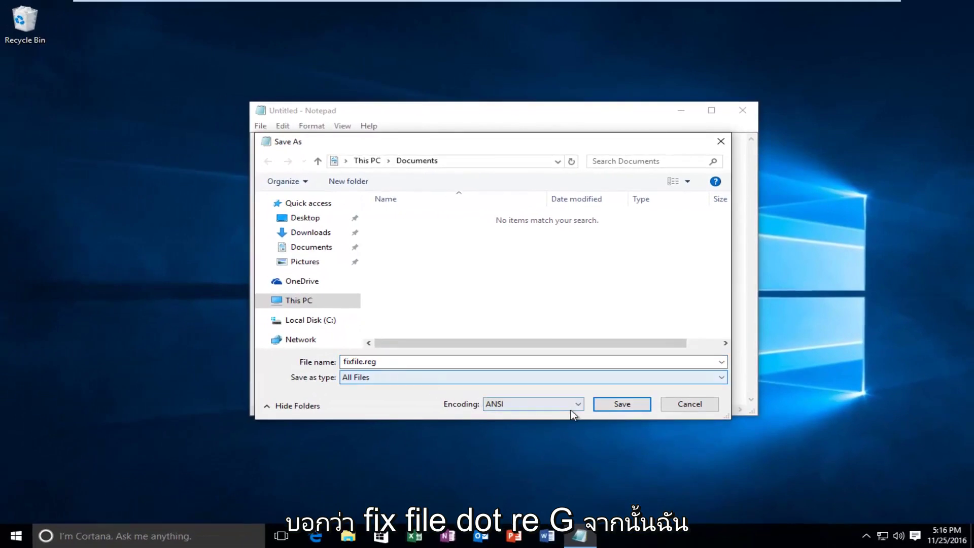
Step: Save fixfile.reg to the Desktop folder and close the Notepad window
click(304, 219)
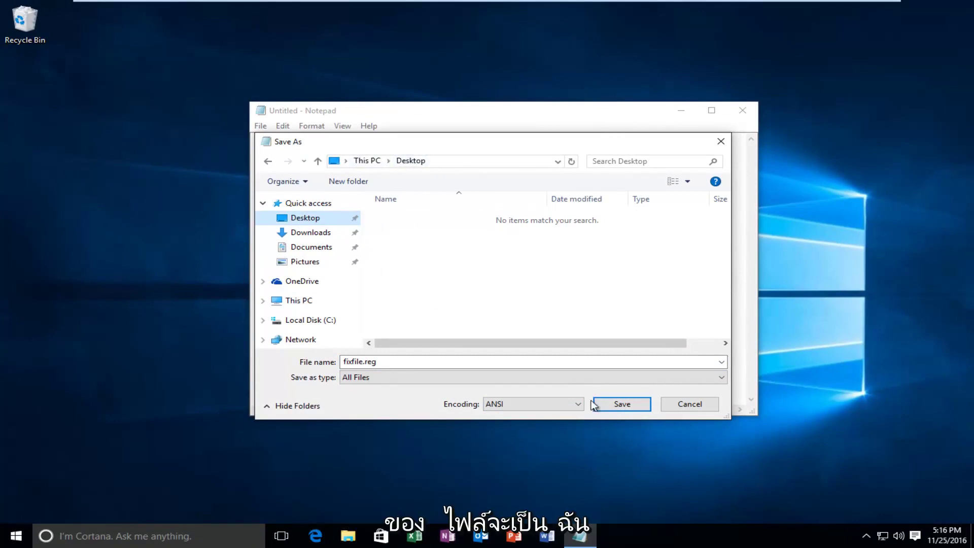
click(622, 403)
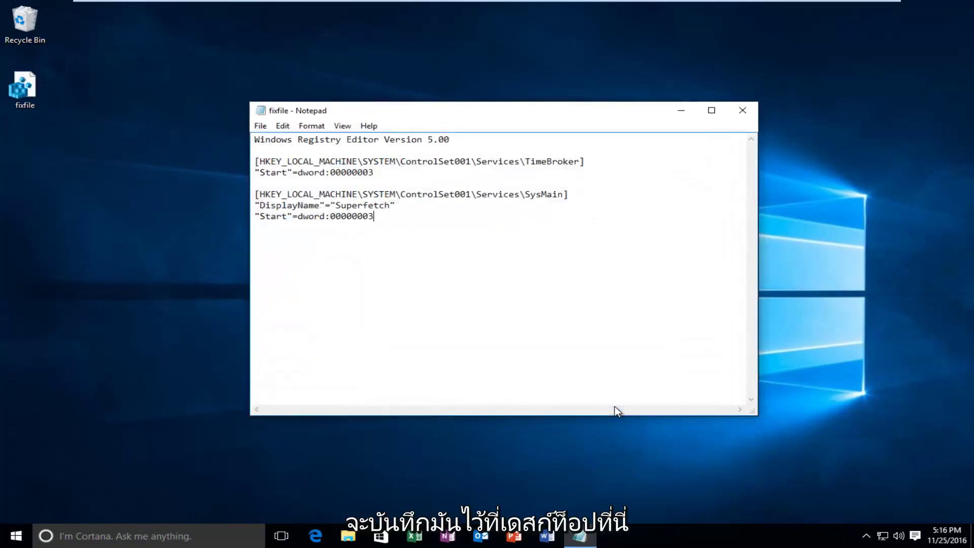
click(740, 112)
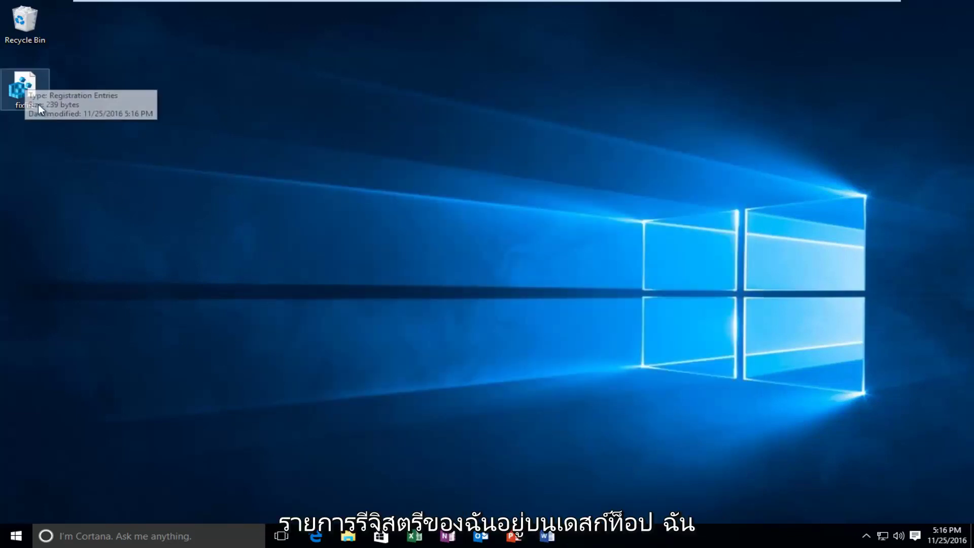
Step: Run fixfile.reg from the desktop, approve the UAC and registry warnings, and dismiss the confirmation
double_click(30, 92)
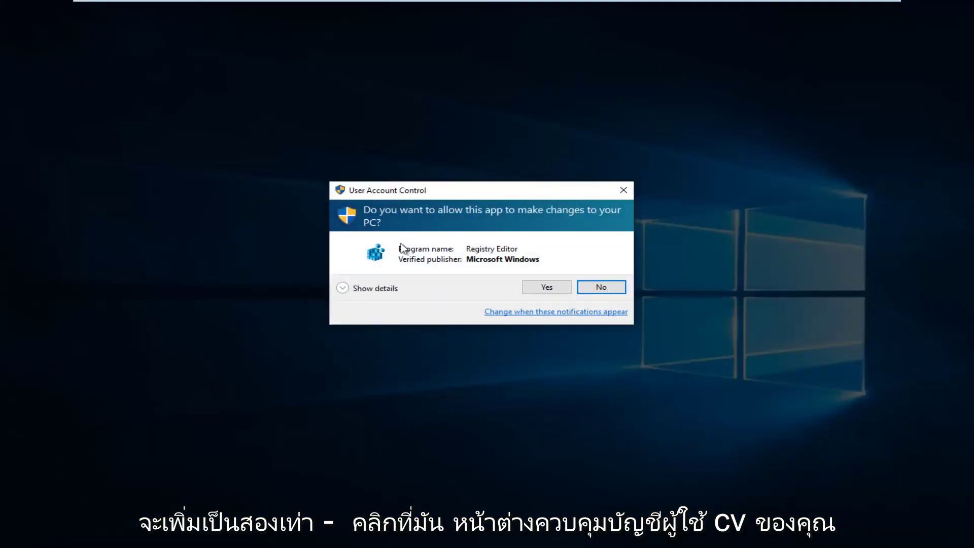
click(546, 287)
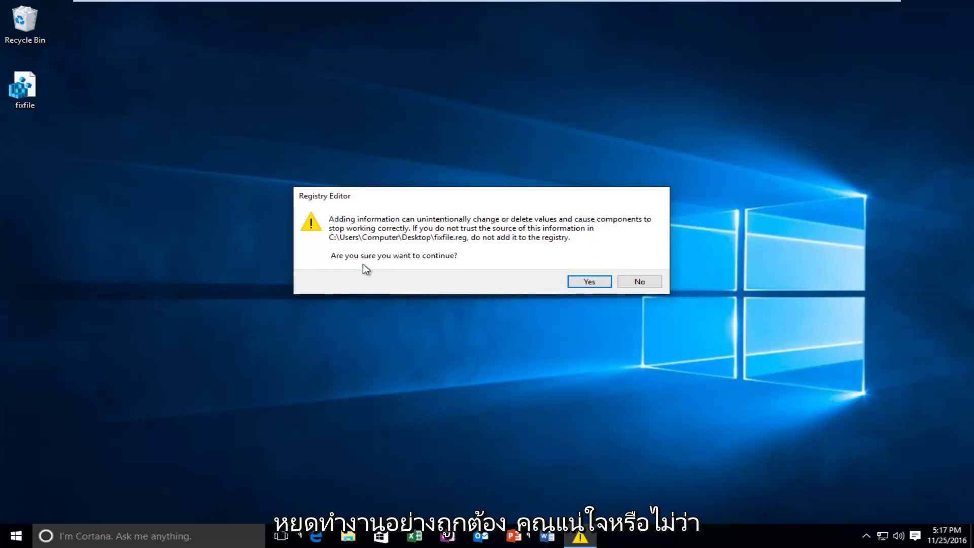
click(582, 283)
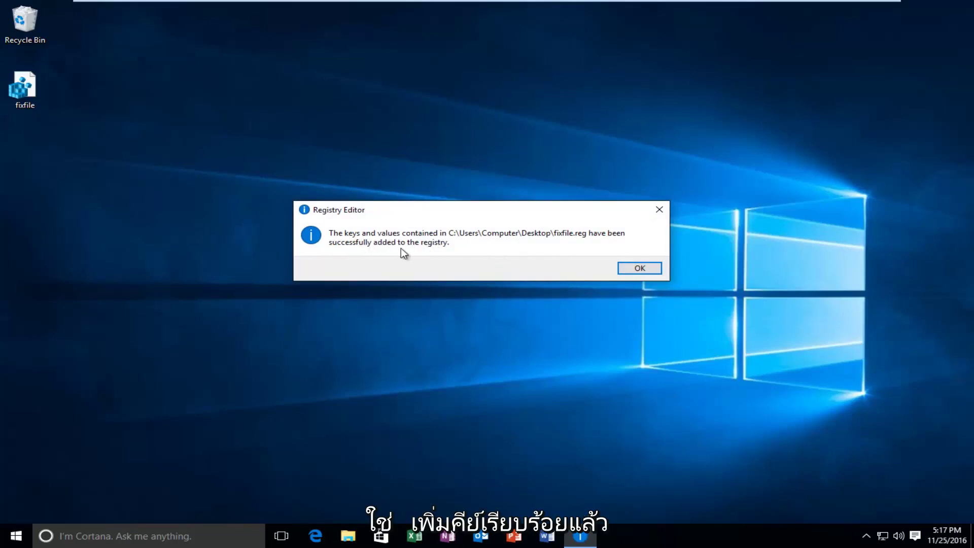
click(639, 268)
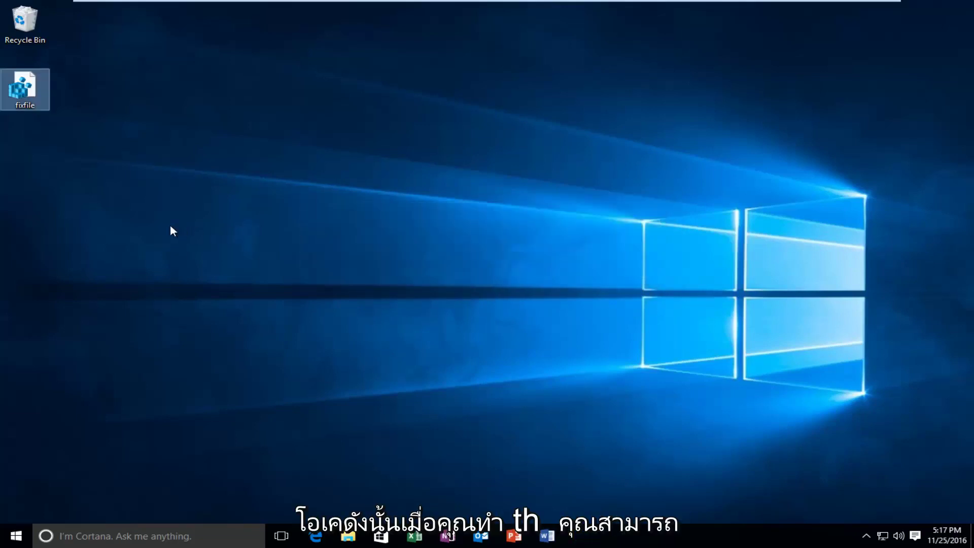
click(169, 224)
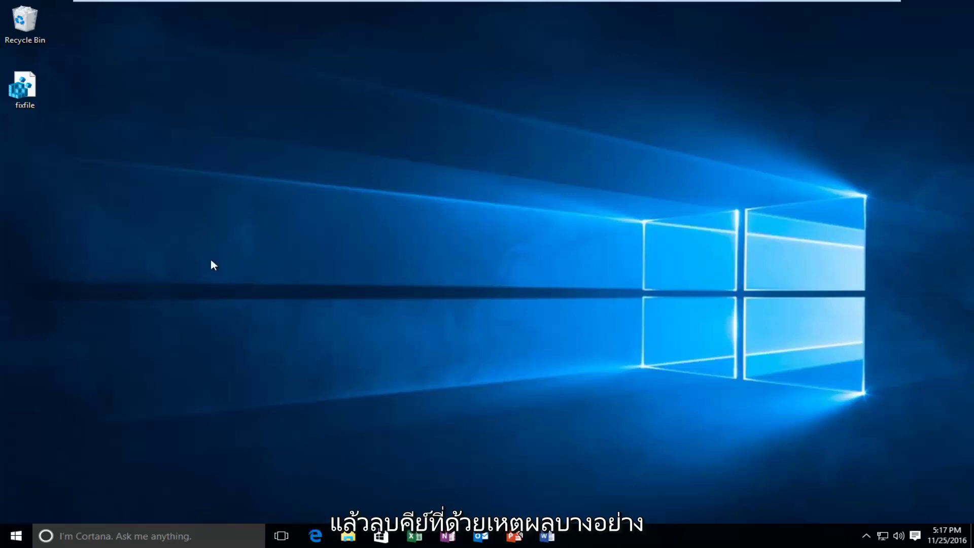
click(26, 89)
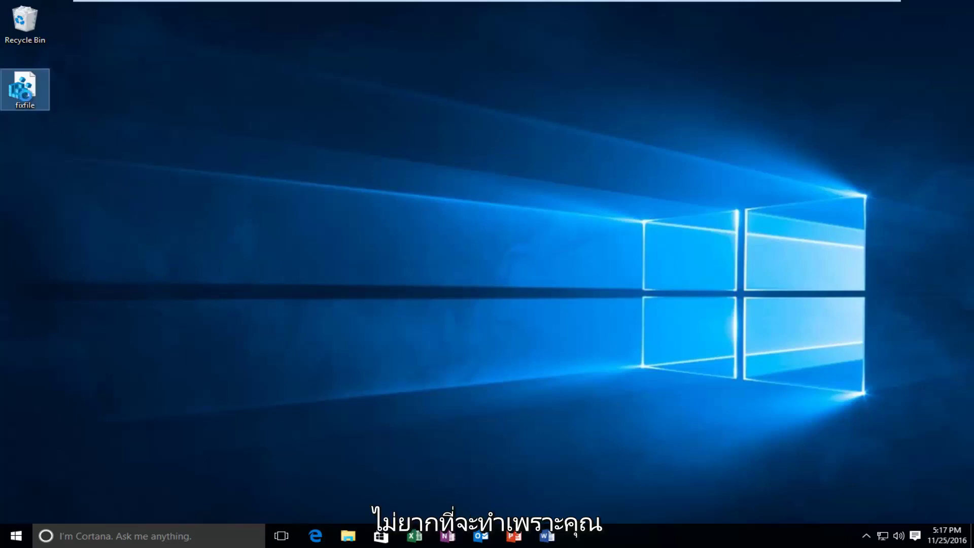
Step: Open fixfile.reg with Notepad, chosen under More apps in the Open with list
right_click(25, 91)
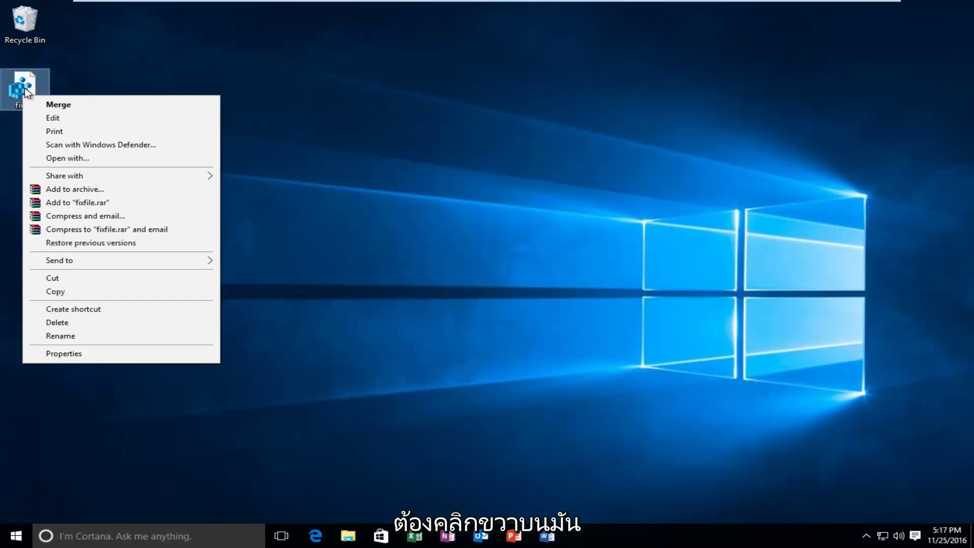
click(71, 158)
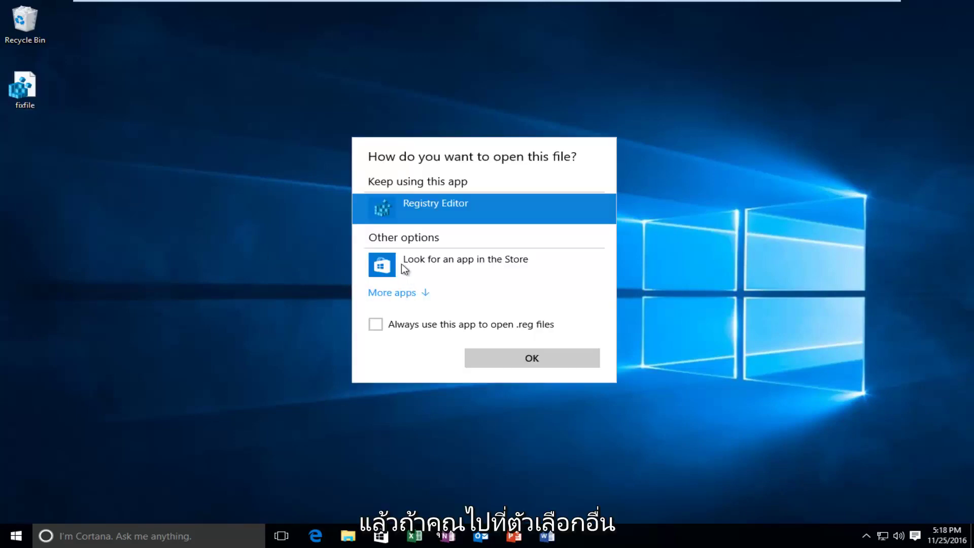
click(392, 292)
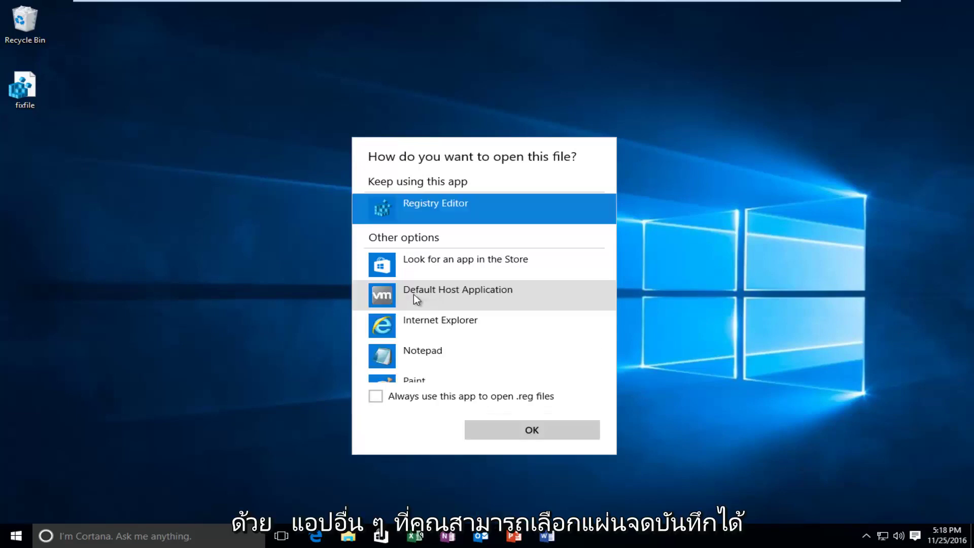
click(408, 364)
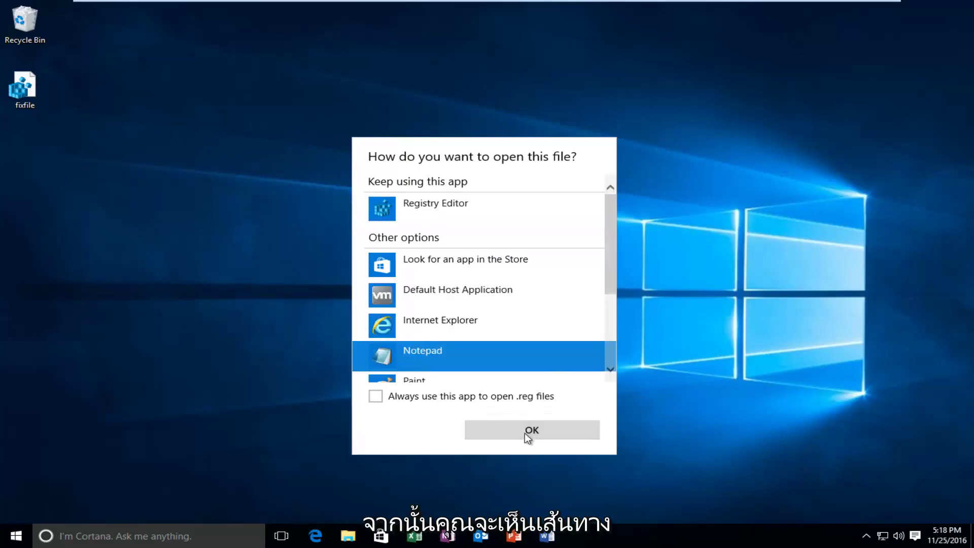
click(525, 431)
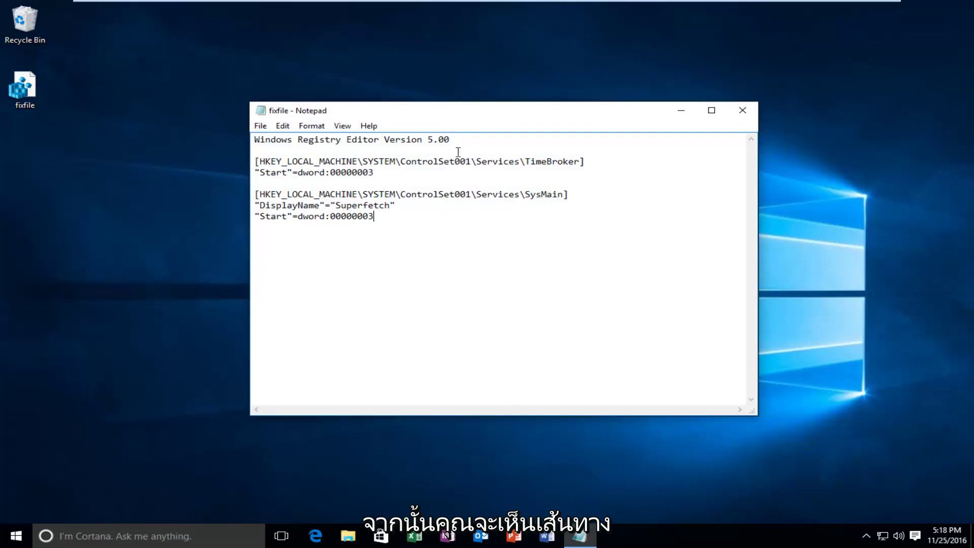
Step: Select and deselect part of the first registry key path, then close fixfile.reg in Notepad
mouse_move(343, 161)
mouse_down()
mouse_move(369, 161)
mouse_move(377, 172)
mouse_up()
click(433, 230)
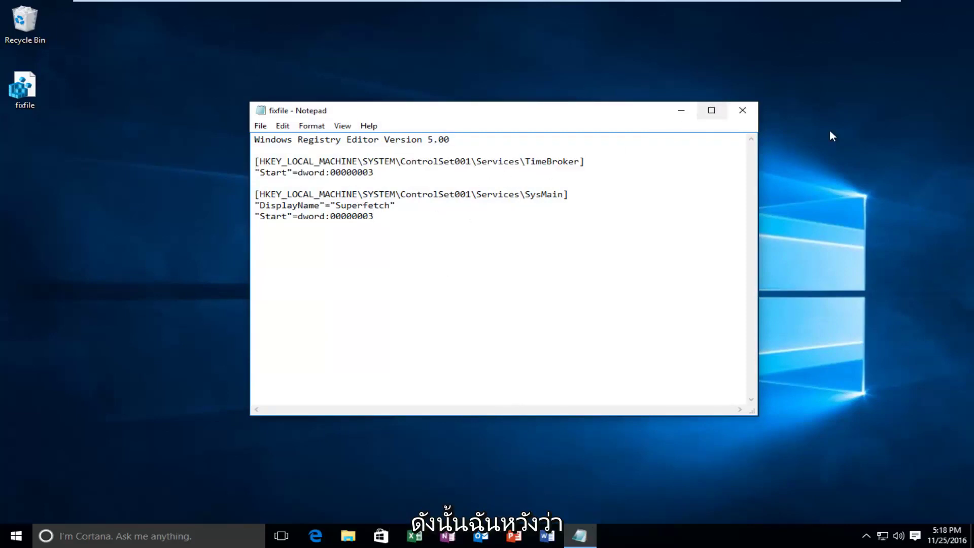
click(742, 110)
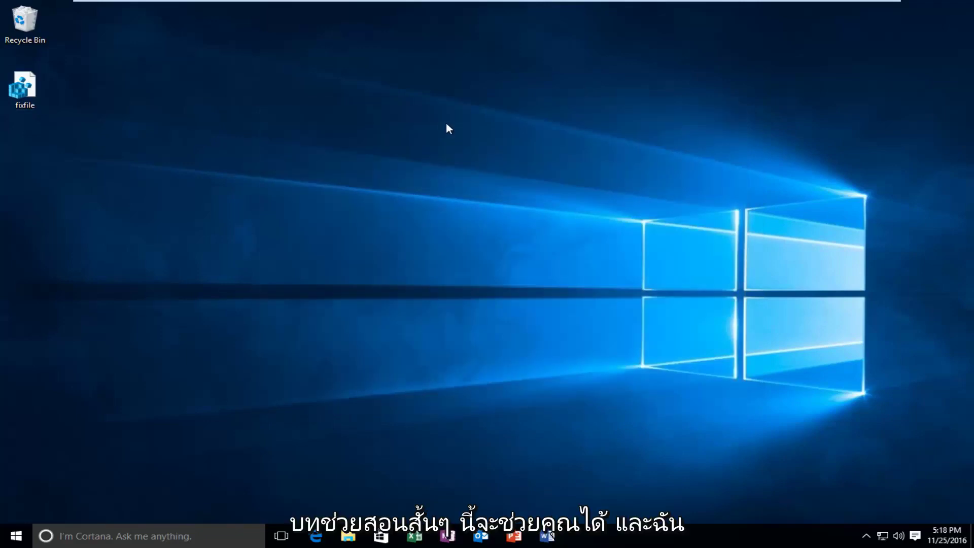